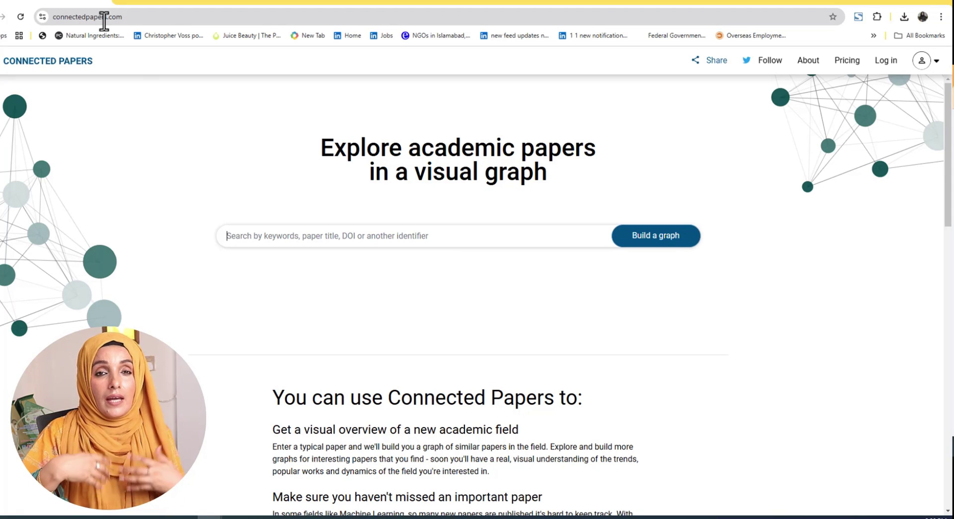
# Search Connected Papers for 'Role of social media in our daily life decisions', correcting the mistyped query
pyautogui.click(287, 236)
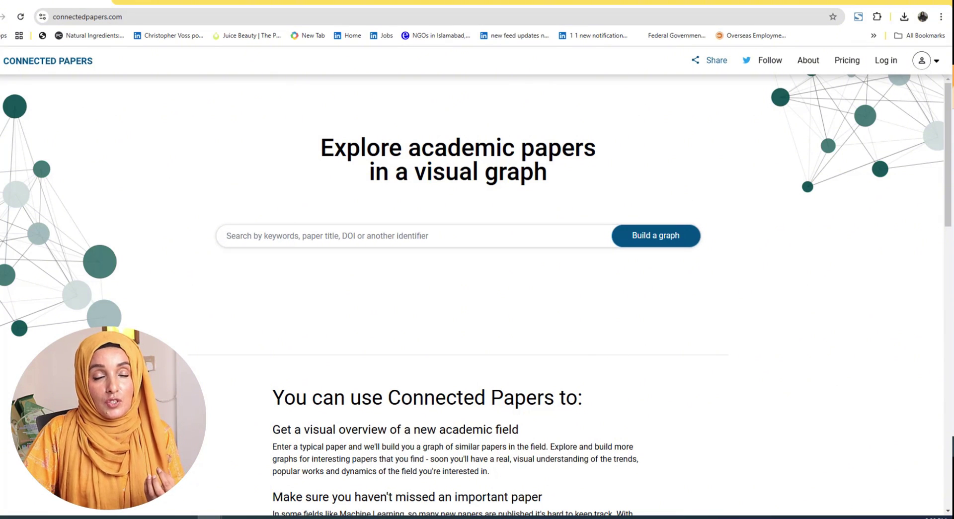
pyautogui.write('Application s of social media in trave')
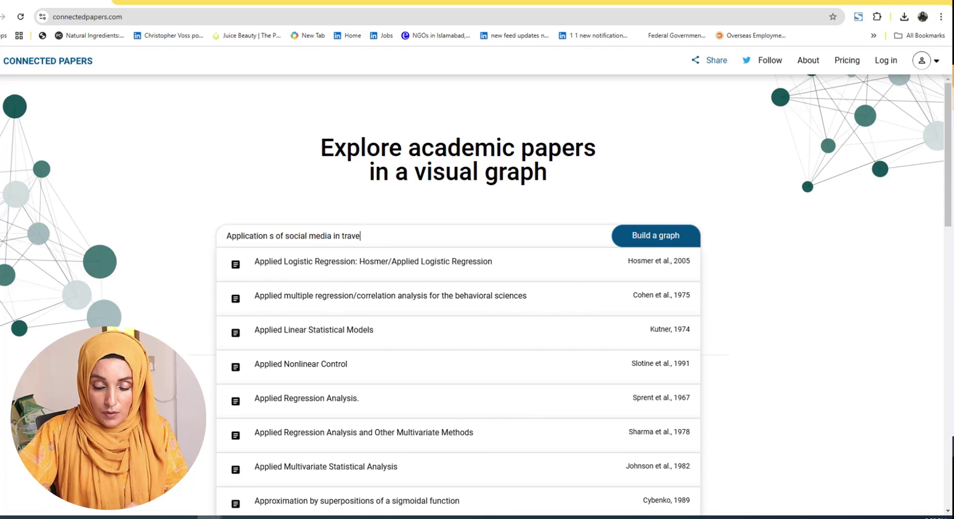
pyautogui.press('BackSpace')
pyautogui.press('BackSpace')
pyautogui.press('BackSpace')
pyautogui.press('BackSpace')
pyautogui.press('BackSpace')
pyautogui.press('BackSpace')
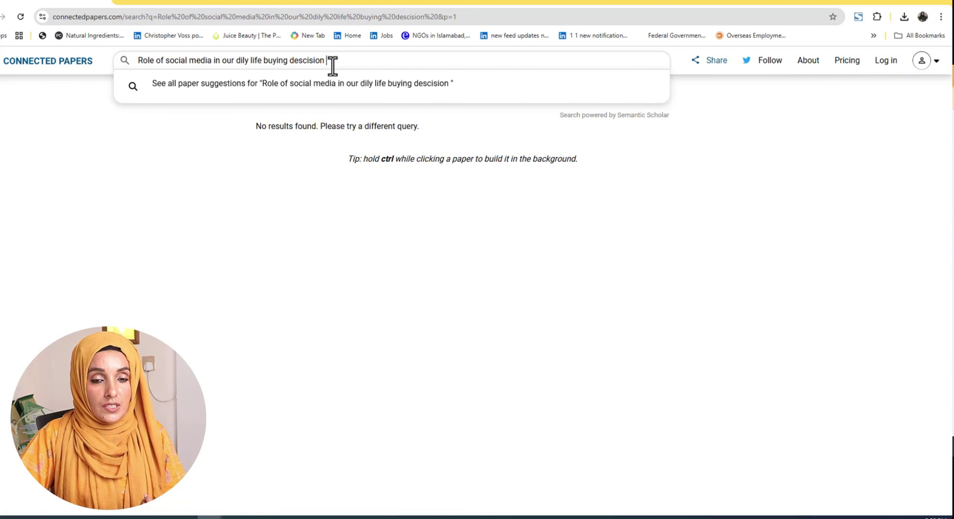
pyautogui.click(328, 57)
pyautogui.hotkey('ctrl', 'a')
pyautogui.write('Role of social media in our daily life decision')
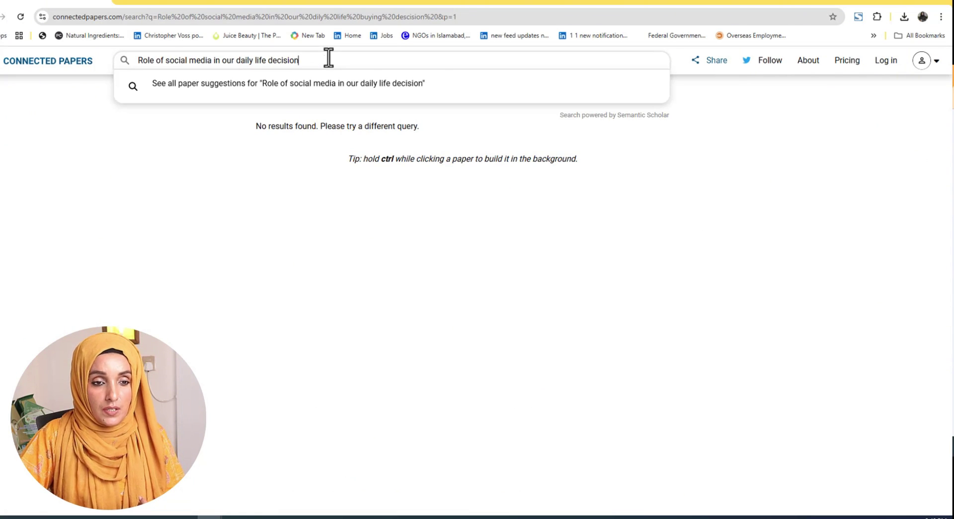
pyautogui.press('Return')
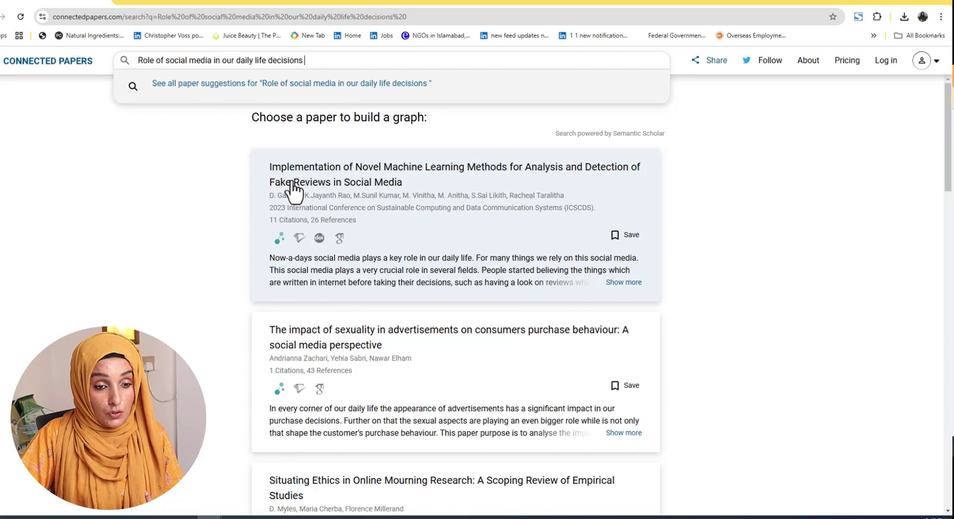
# Build a graph from the first result, the fake-reviews detection paper, and browse its related-paper list
pyautogui.click(348, 179)
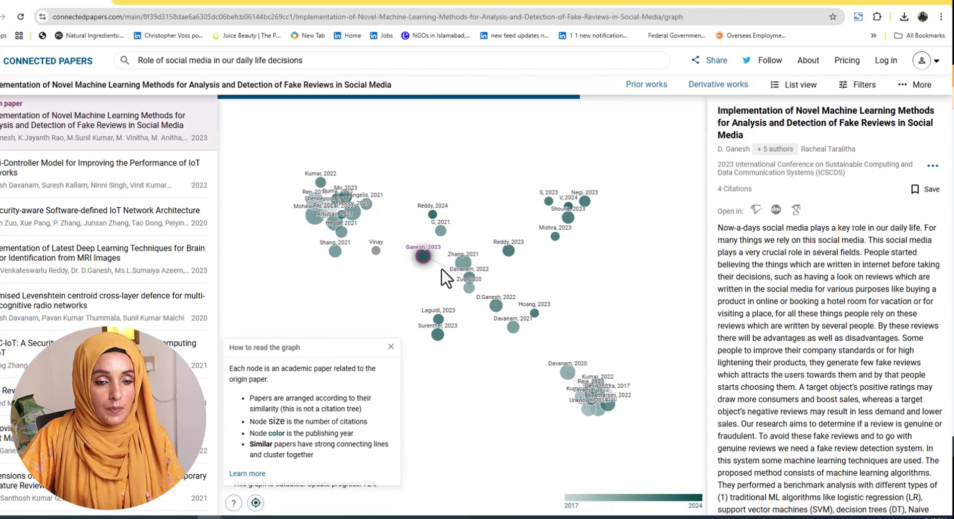
pyautogui.click(466, 279)
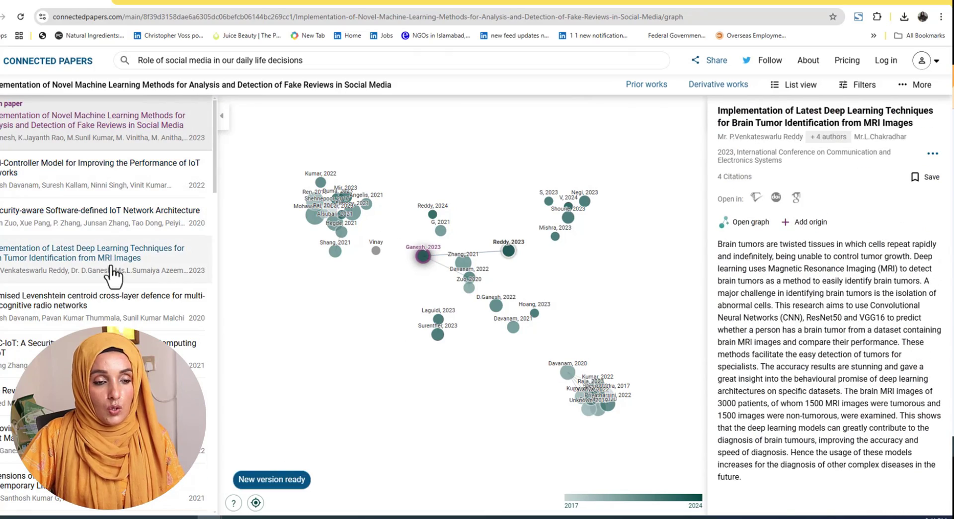
pyautogui.scroll(-4, 112, 293)
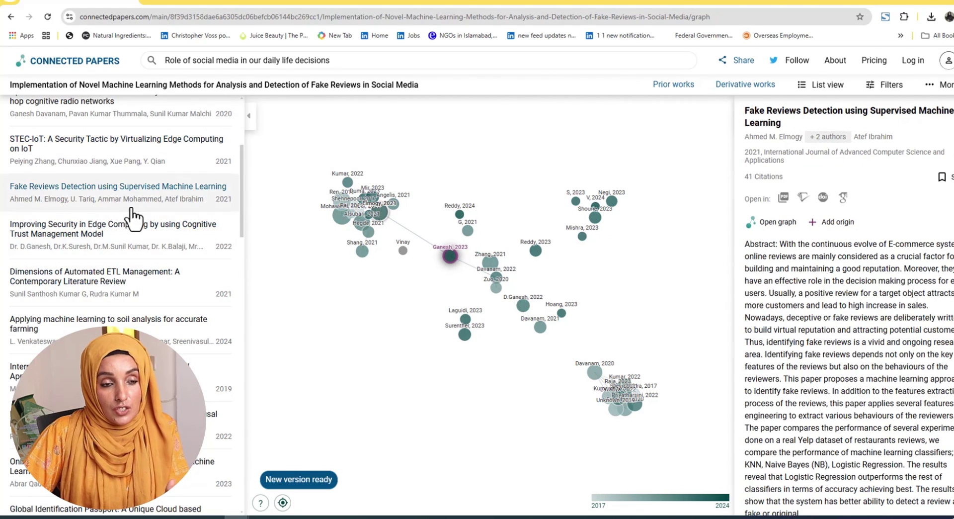
pyautogui.scroll(-4, 134, 219)
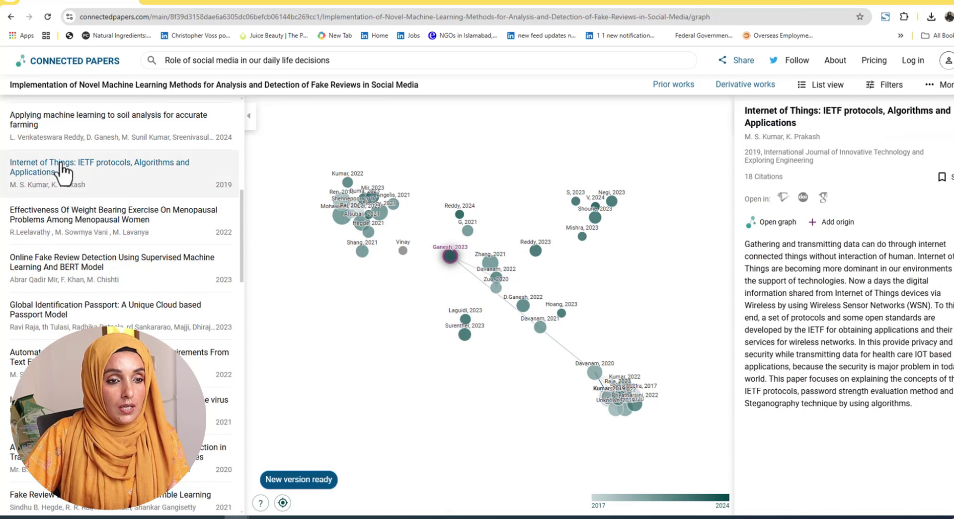
pyautogui.scroll(1, 62, 171)
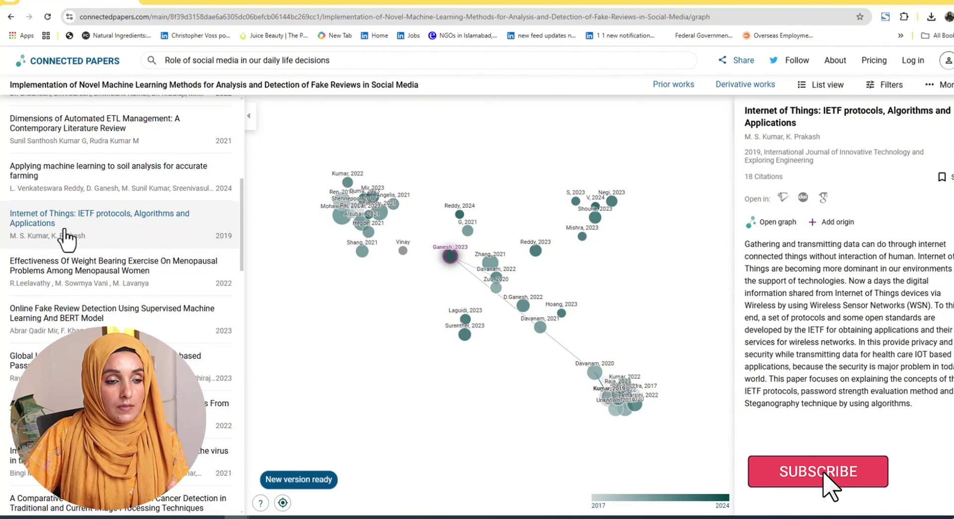
pyautogui.scroll(7, 65, 238)
pyautogui.scroll(-7, 89, 223)
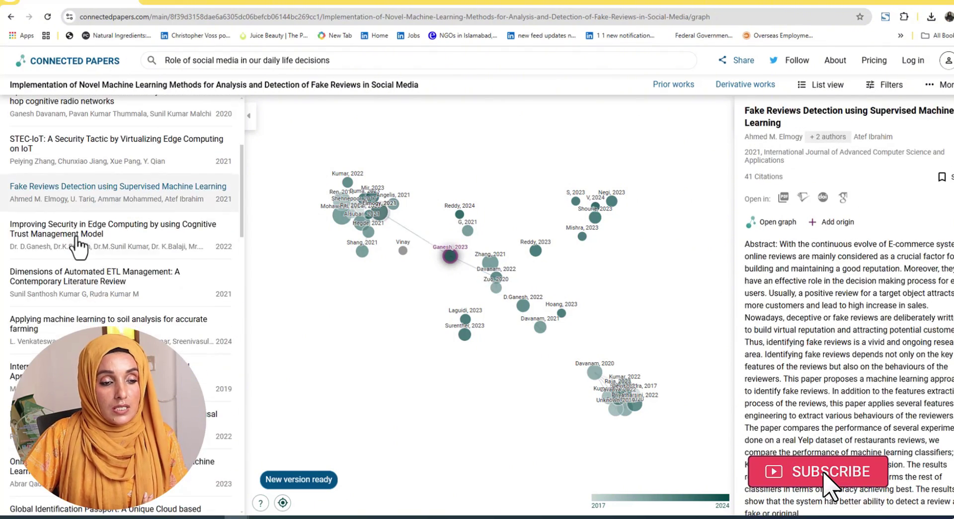
pyautogui.scroll(7, 84, 262)
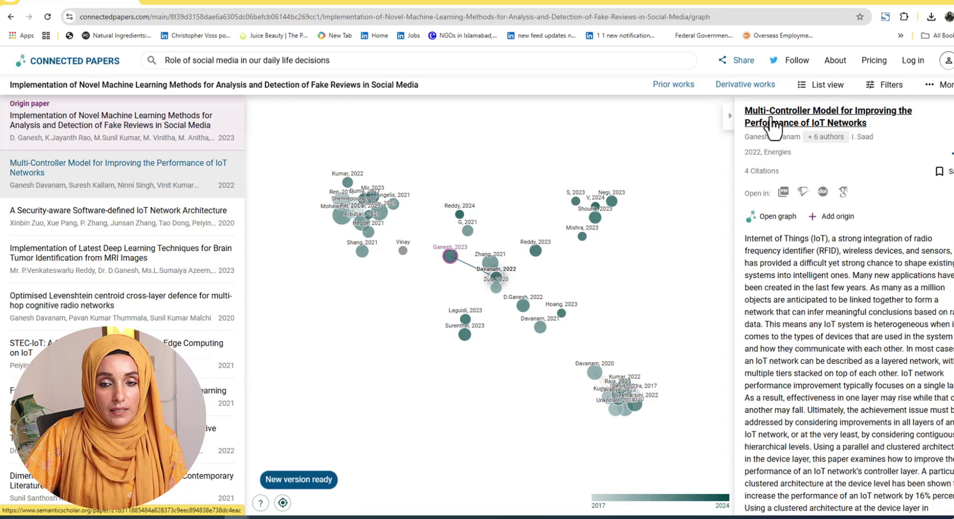
# Rebuild the graph around the Multi-Controller IoT paper and get the D.Ganesh 2022 paper's PDF
pyautogui.click(776, 216)
pyautogui.click(671, 127)
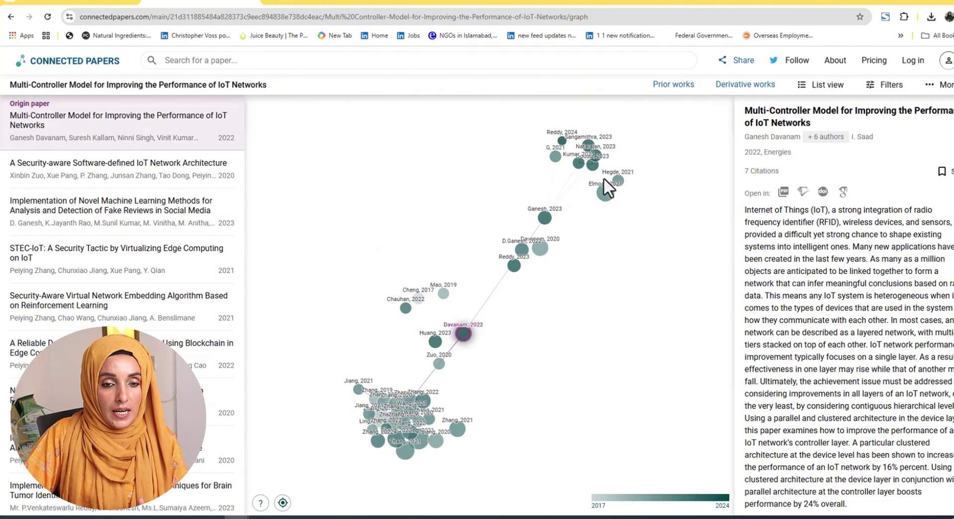
pyautogui.click(521, 249)
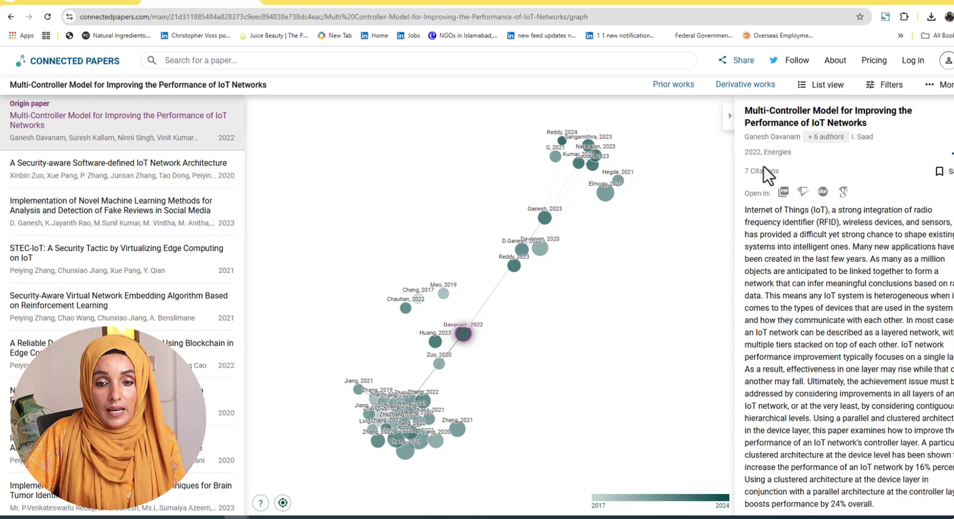
pyautogui.click(785, 203)
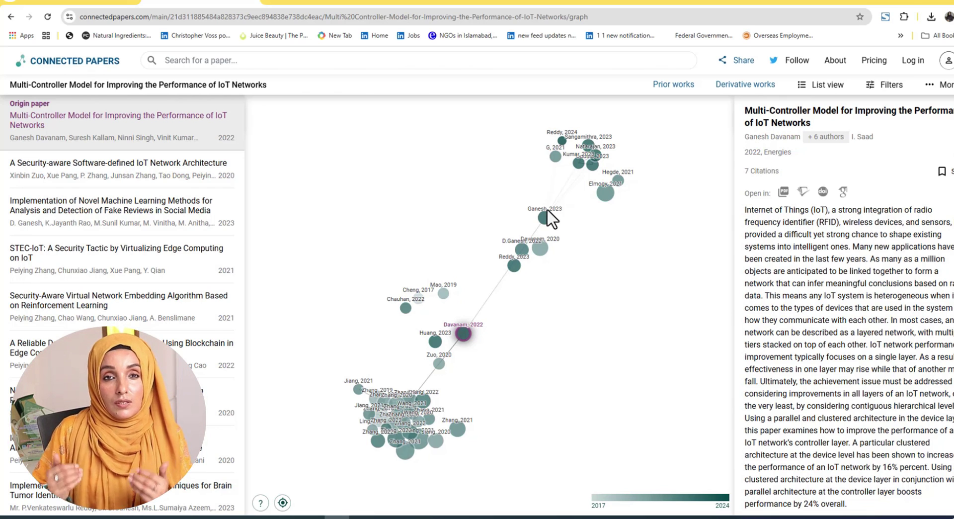
# Search Litmaps for 'Role of social media in our daily life decisions' and pick the D. Ganesh 2023 paper
pyautogui.hotkey('ctrl', 'Tab')
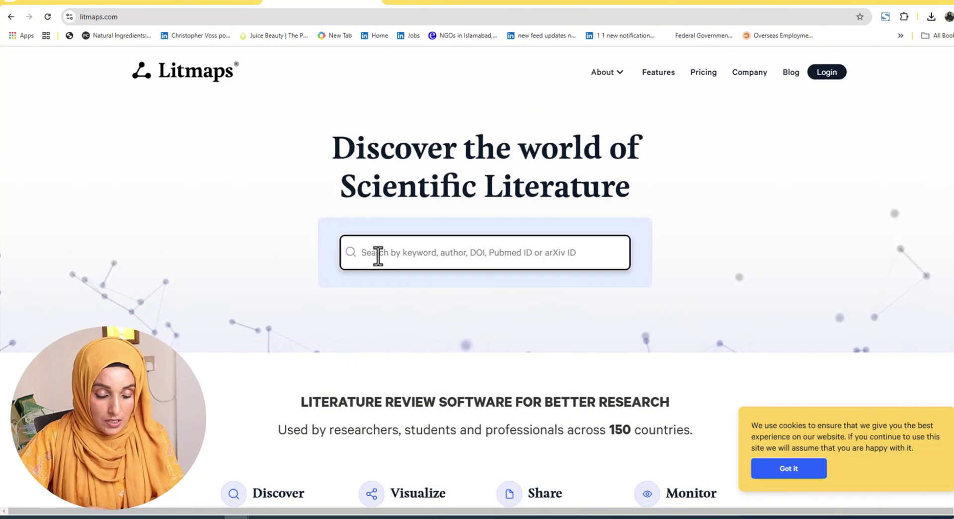
pyautogui.write('Role of social media in our daily life decisions')
pyautogui.press('Return')
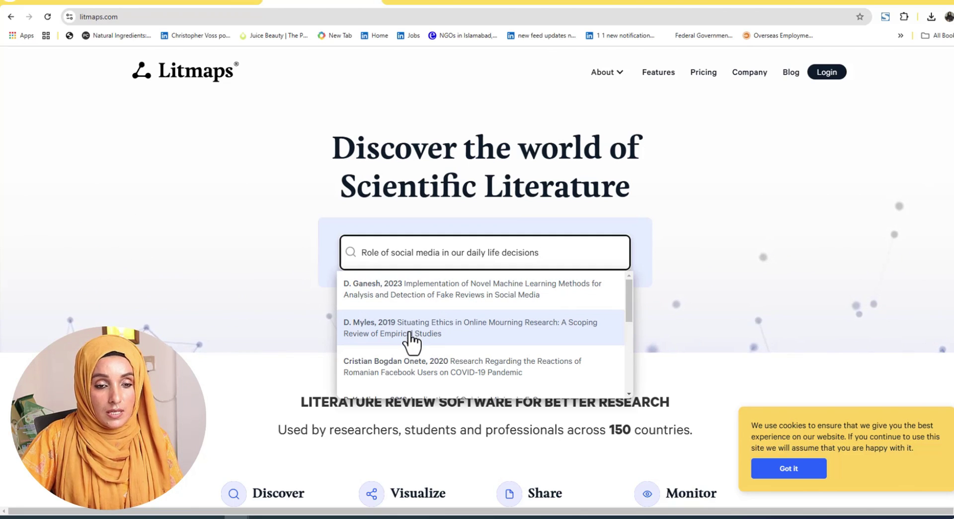
pyautogui.scroll(-2, 424, 375)
pyautogui.scroll(3, 426, 341)
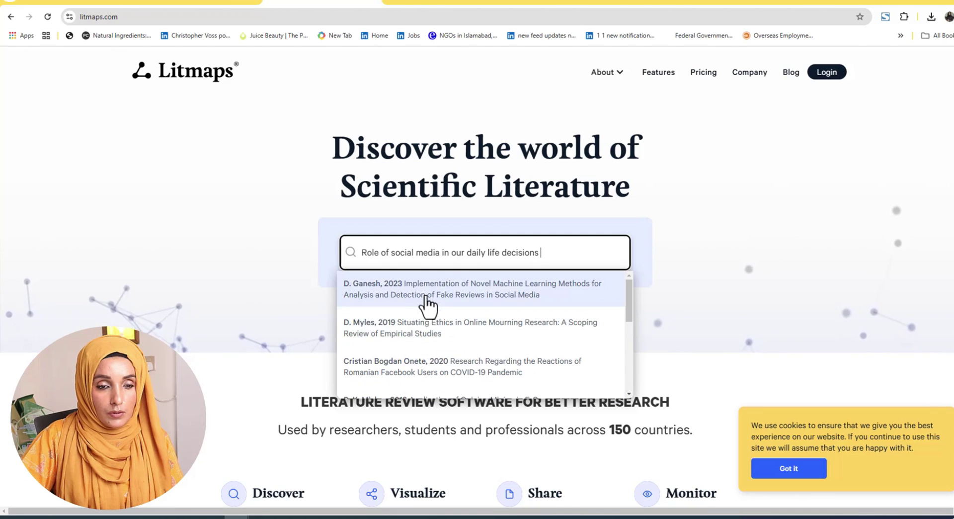
pyautogui.click(427, 301)
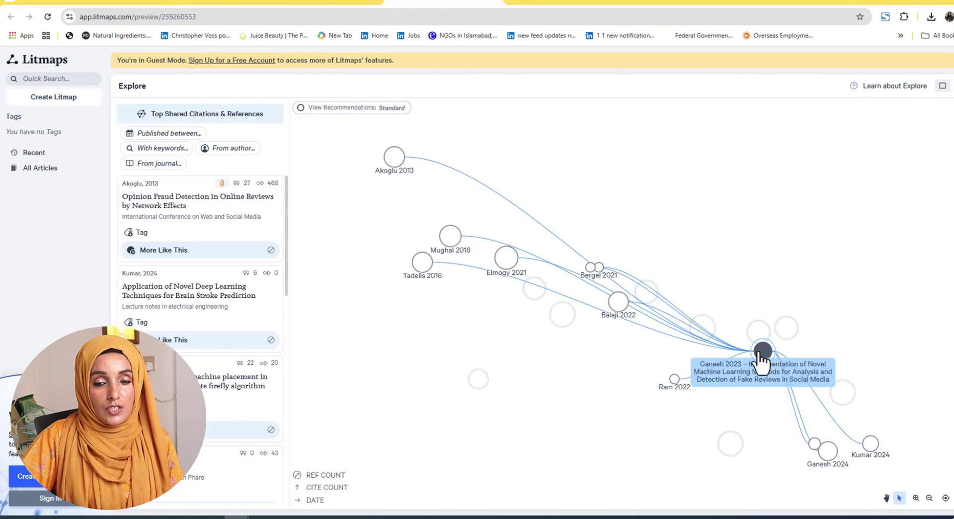
# Look over the Akoglu 2013 details, then read and highlight the Shehnepoor 2023 abstract
pyautogui.click(394, 158)
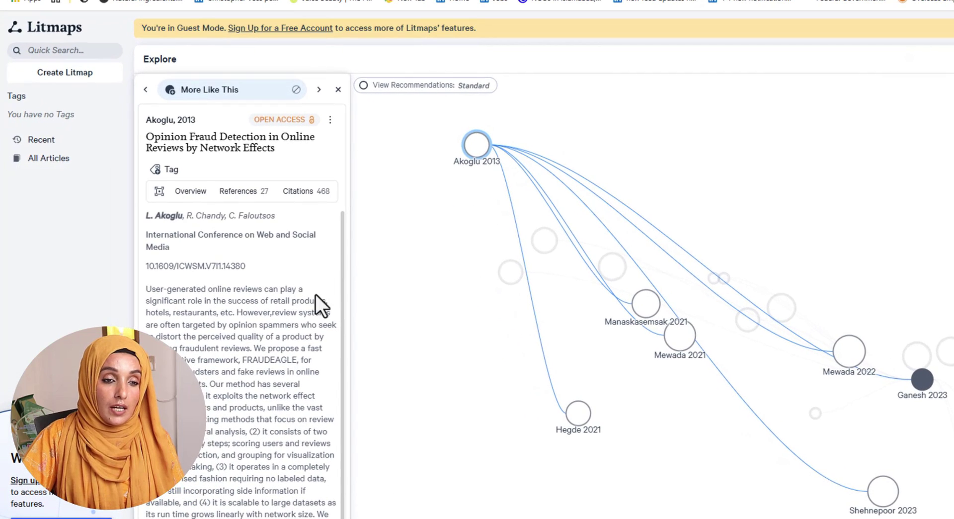
pyautogui.scroll(-1, 311, 315)
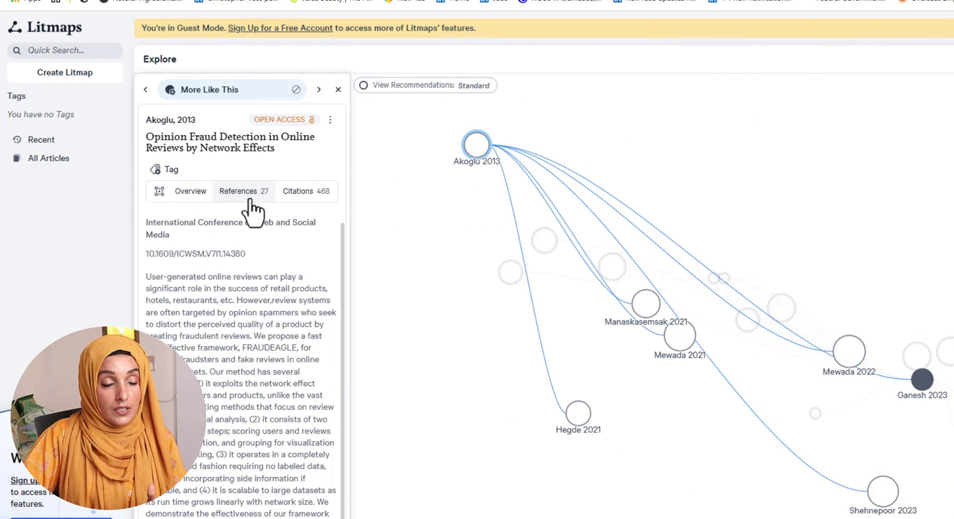
pyautogui.click(888, 503)
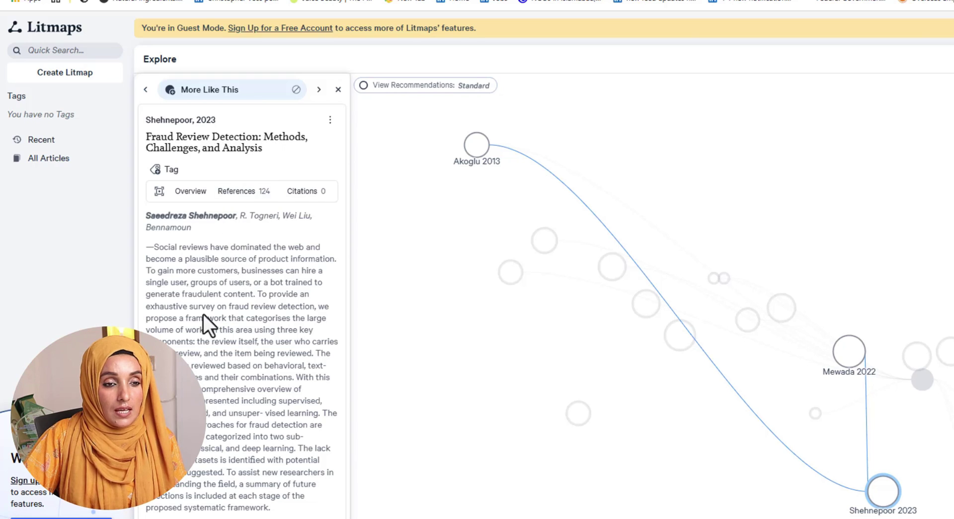
pyautogui.moveTo(156, 246); pyautogui.dragTo(300, 508)
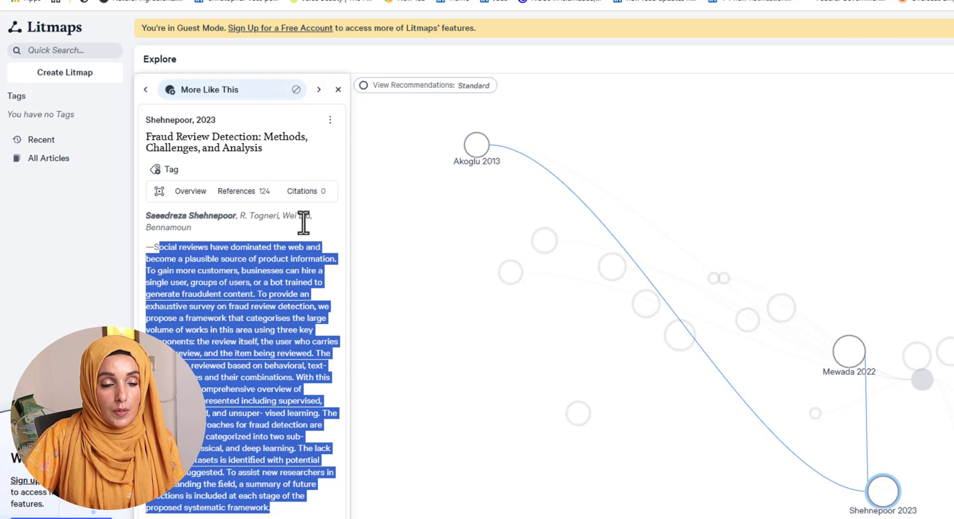
pyautogui.click(316, 233)
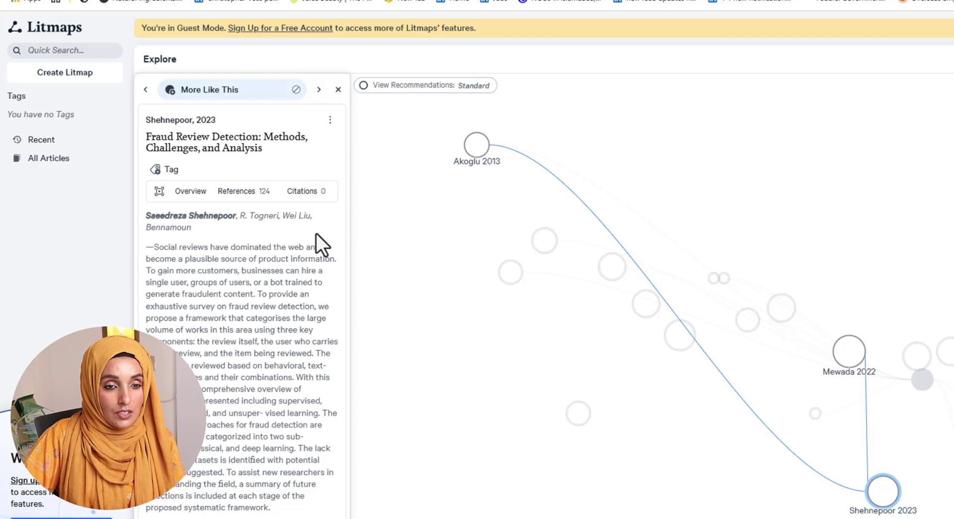
# Read the Mewada 2022 paper's details, then return to the Top Shared Citations & References list
pyautogui.click(847, 358)
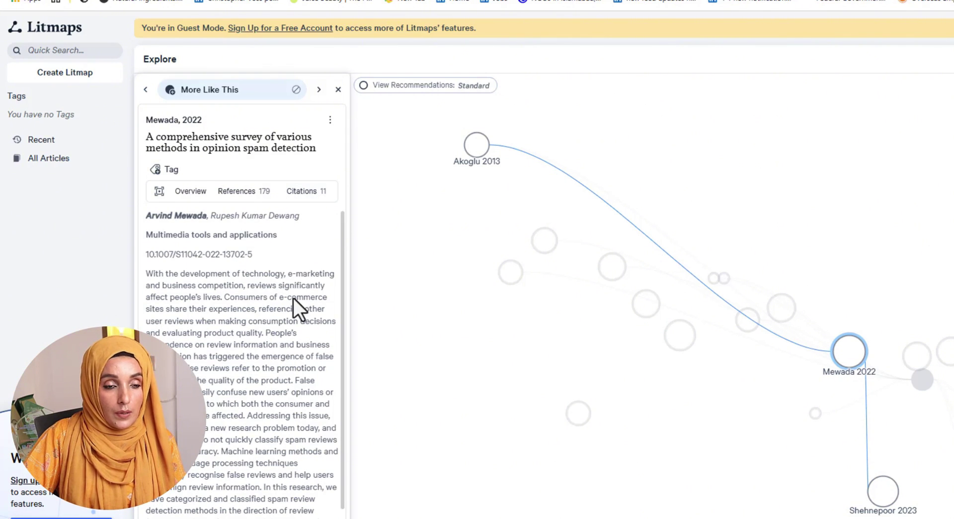
pyautogui.scroll(-3, 283, 318)
pyautogui.scroll(3, 279, 312)
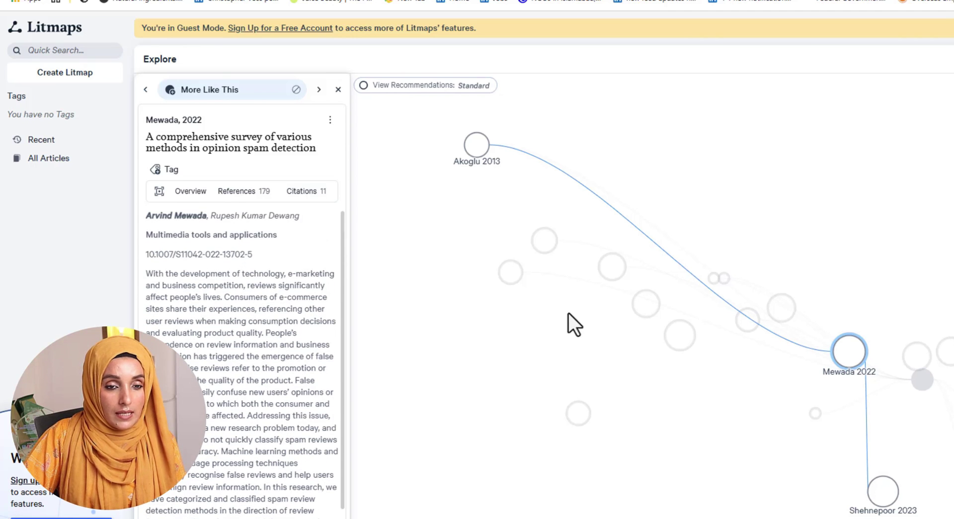
pyautogui.click(852, 366)
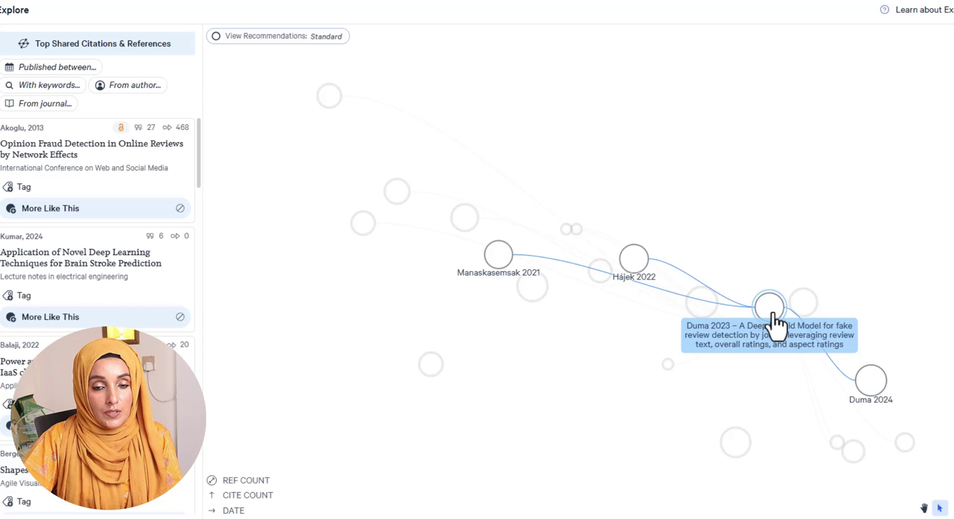
# Open the Duma 2023 deep hybrid fake-review detection paper's details from its map node
pyautogui.click(770, 308)
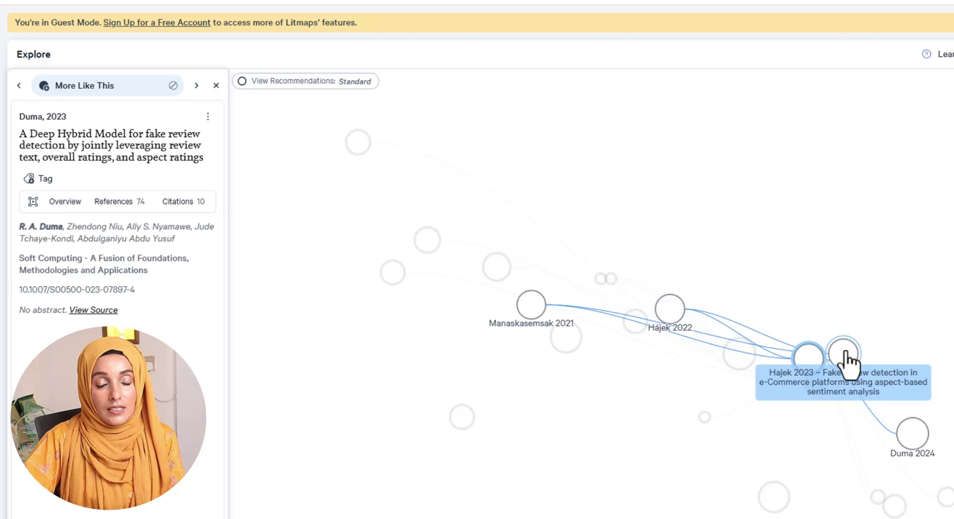
# View the Hajek 2023, Manaskasemsak 2021 and Ganesh 2023 details, then papers similar to Hegde 2021
pyautogui.click(844, 353)
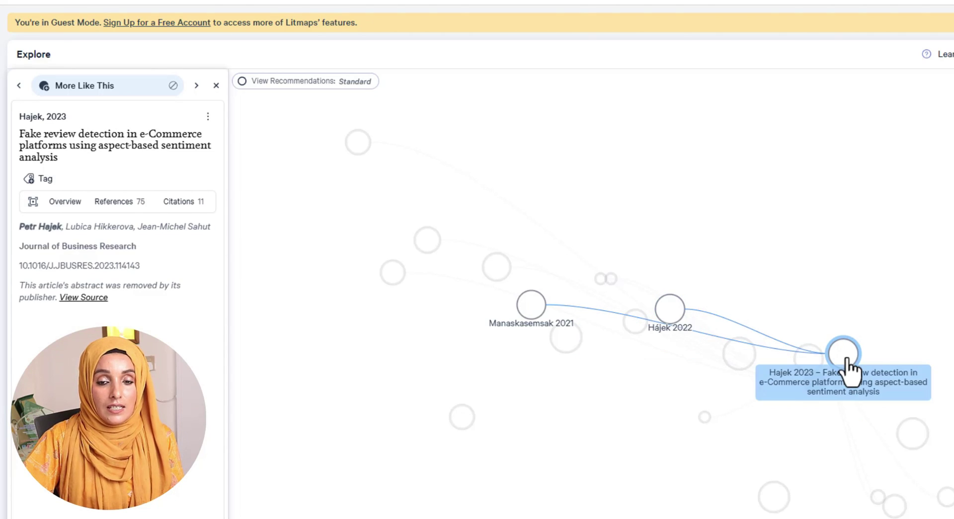
pyautogui.click(533, 305)
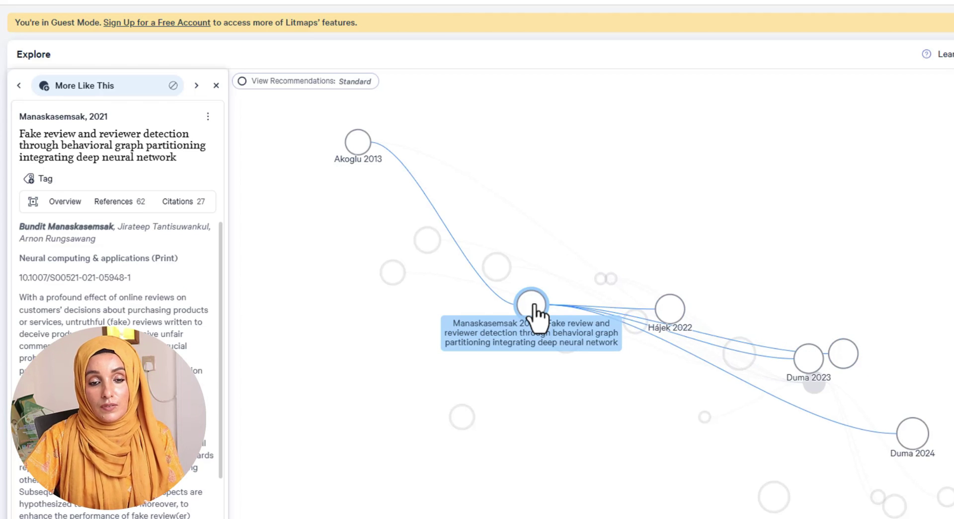
pyautogui.click(813, 381)
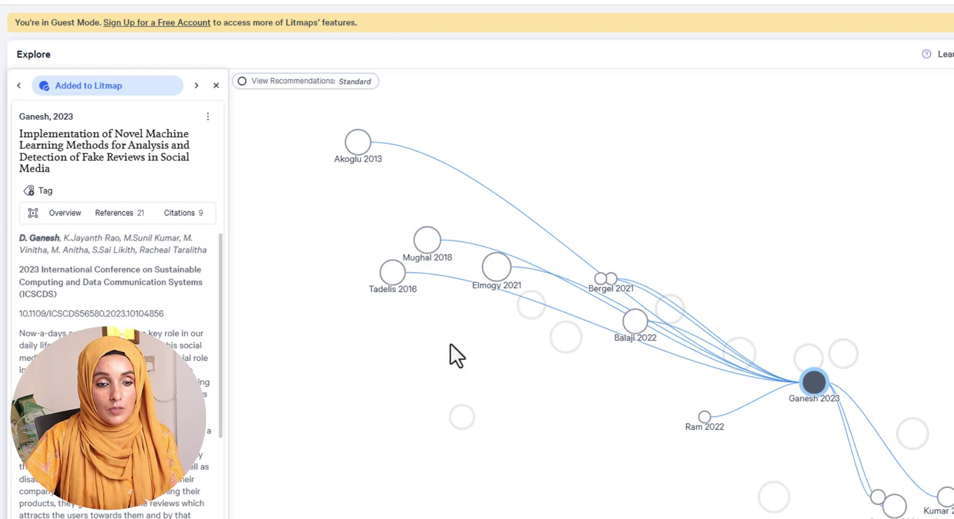
pyautogui.click(463, 421)
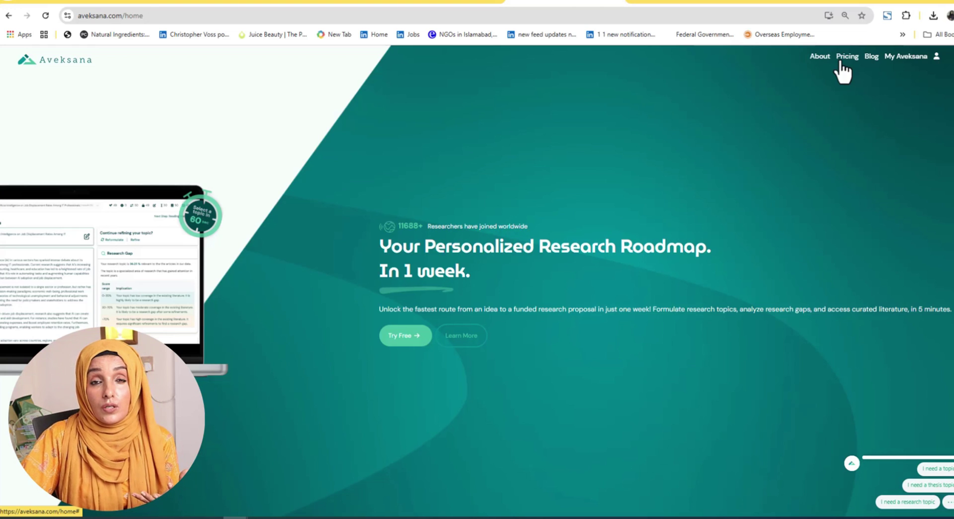
# From My Aveksana, confirm and submit the PhD chemistry profile under My information
pyautogui.click(895, 68)
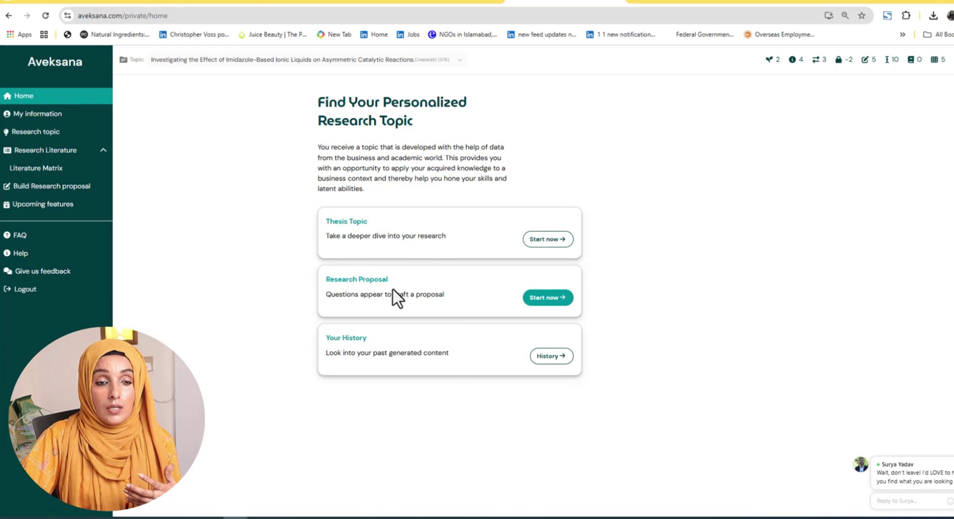
pyautogui.click(90, 113)
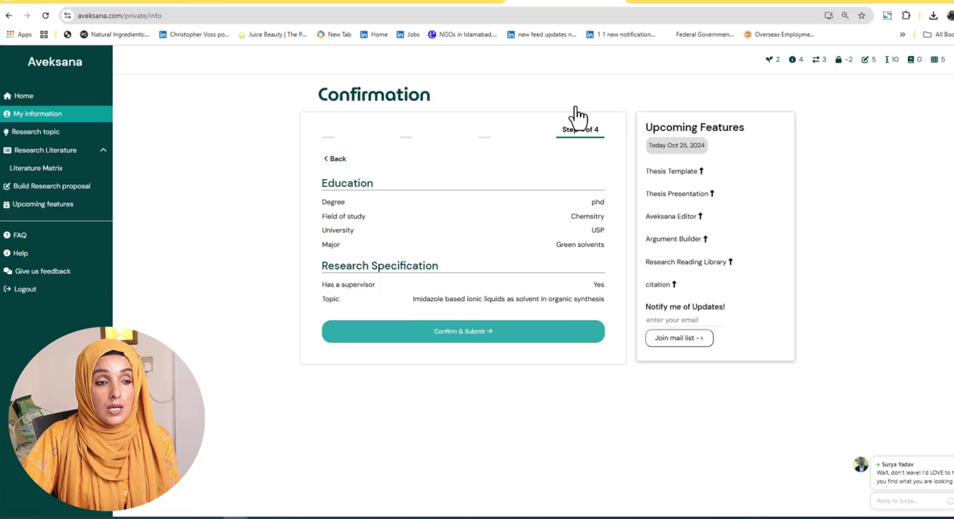
pyautogui.click(576, 115)
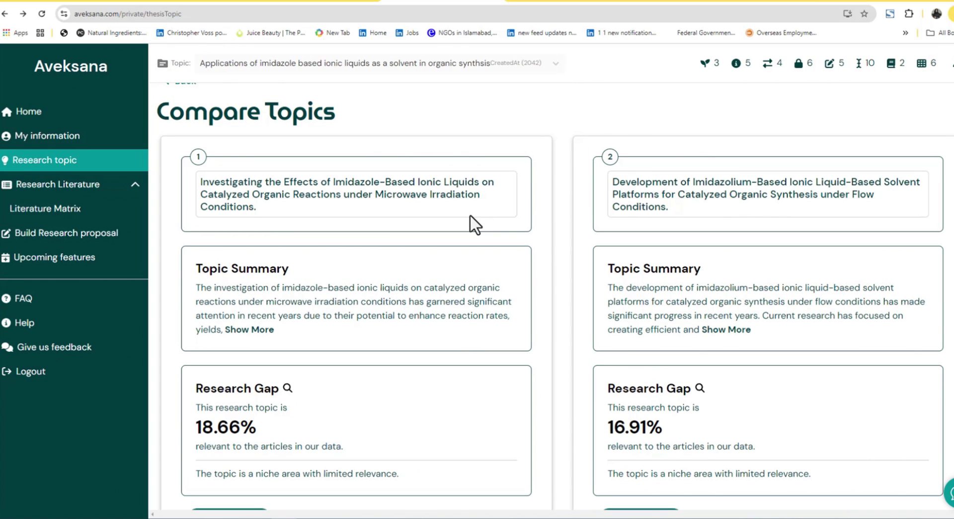
# Expand the topic summaries and read through them, highlighting the first summary's second paragraph
pyautogui.click(267, 332)
pyautogui.scroll(-1, 360, 284)
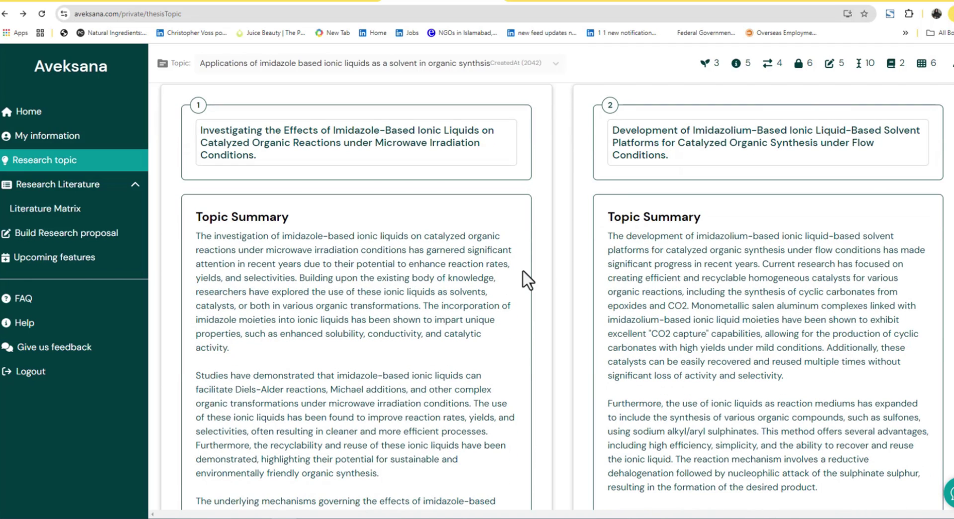
pyautogui.scroll(-1, 335, 278)
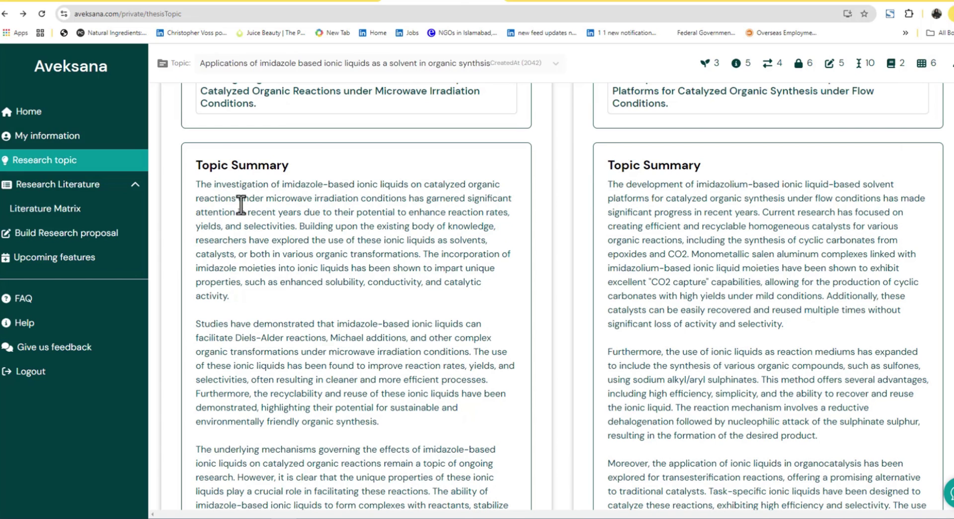
pyautogui.scroll(-1, 240, 328)
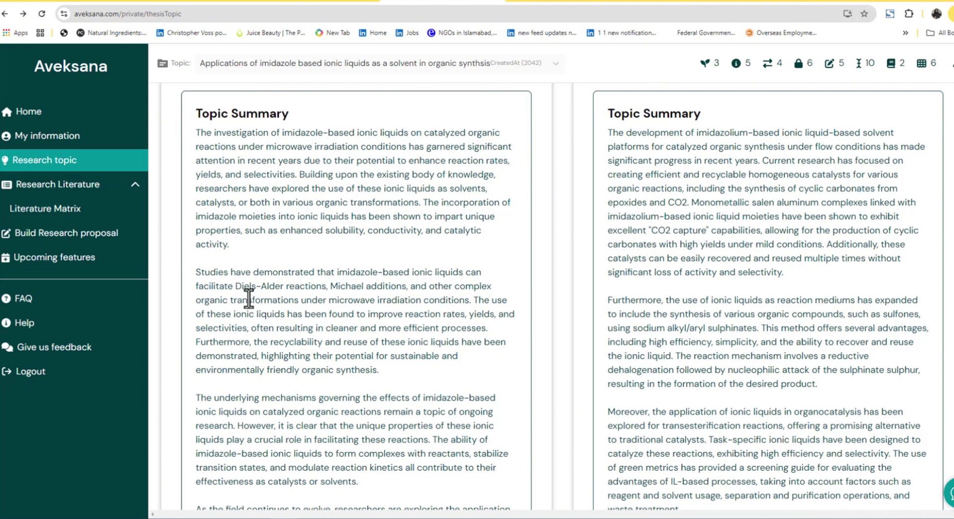
pyautogui.moveTo(201, 274); pyautogui.dragTo(460, 357)
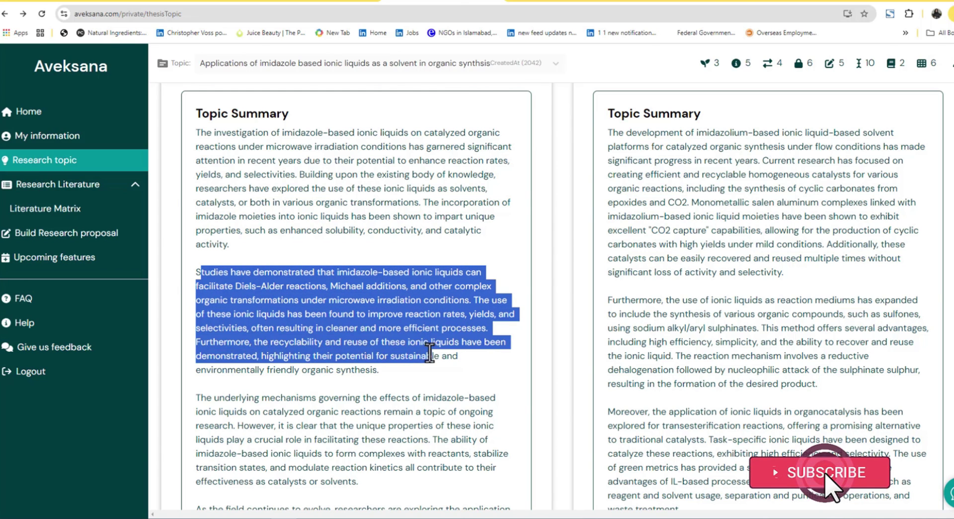